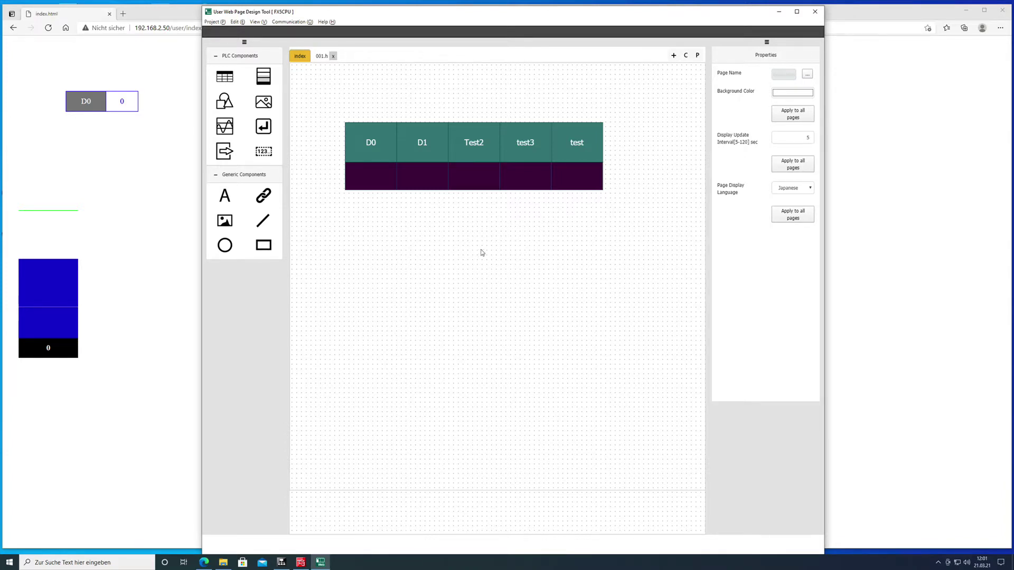
- Put the FX5U CPU into RUN with GX Works3's Remote Operation
{"action": "left_click", "coordinate": [304, 563]}
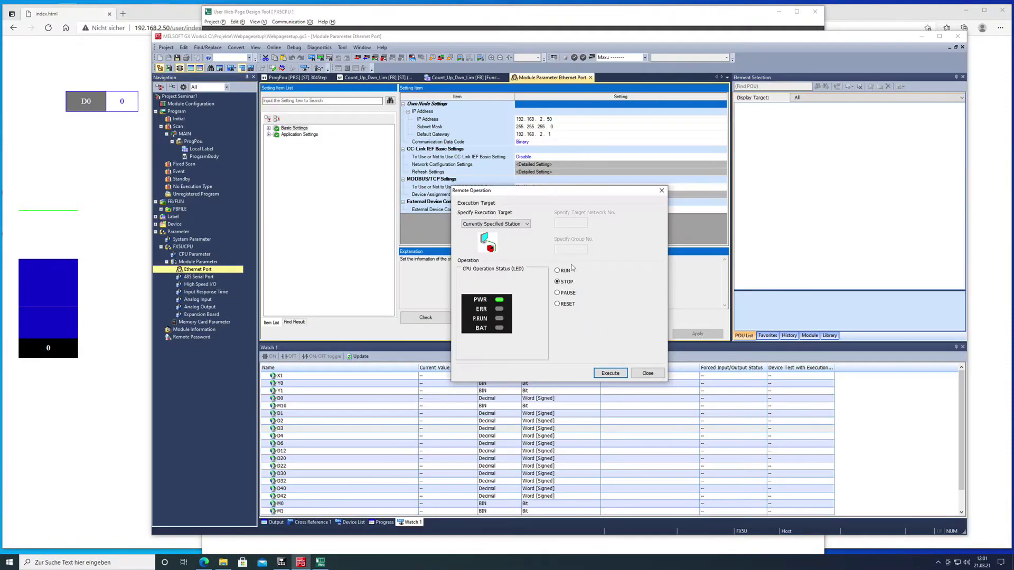
{"action": "left_click", "coordinate": [557, 271]}
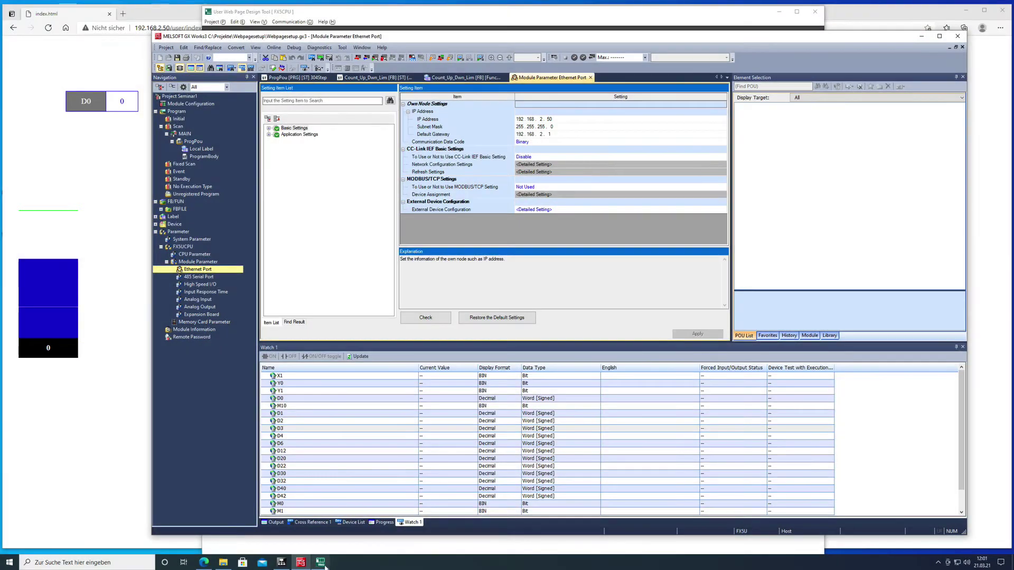
- Open the design tool's FTP Communication Settings, then return to GX Works3 to check the PLC IP 192.168.2.50
{"action": "left_click", "coordinate": [321, 563]}
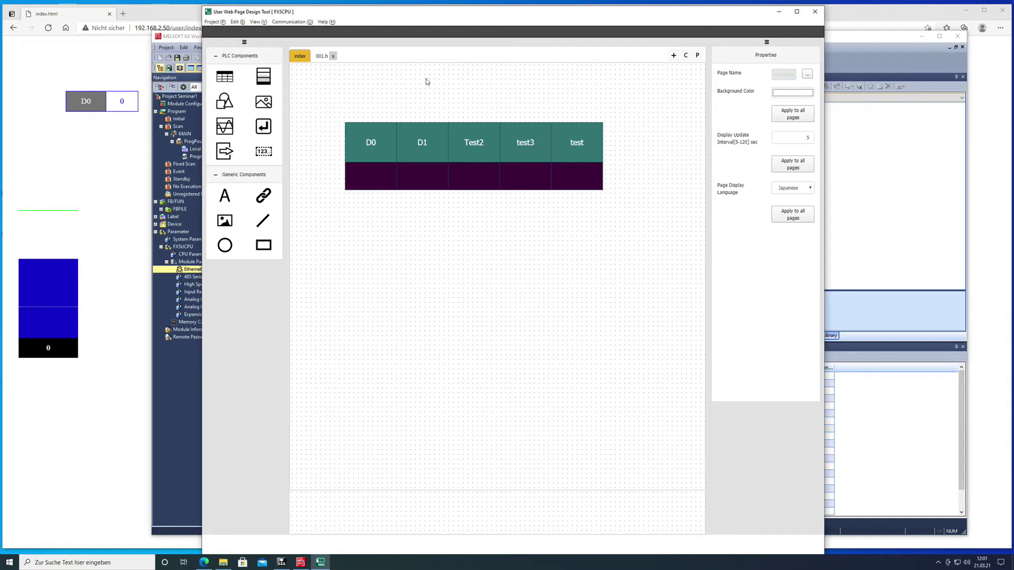
{"action": "left_click", "coordinate": [295, 22]}
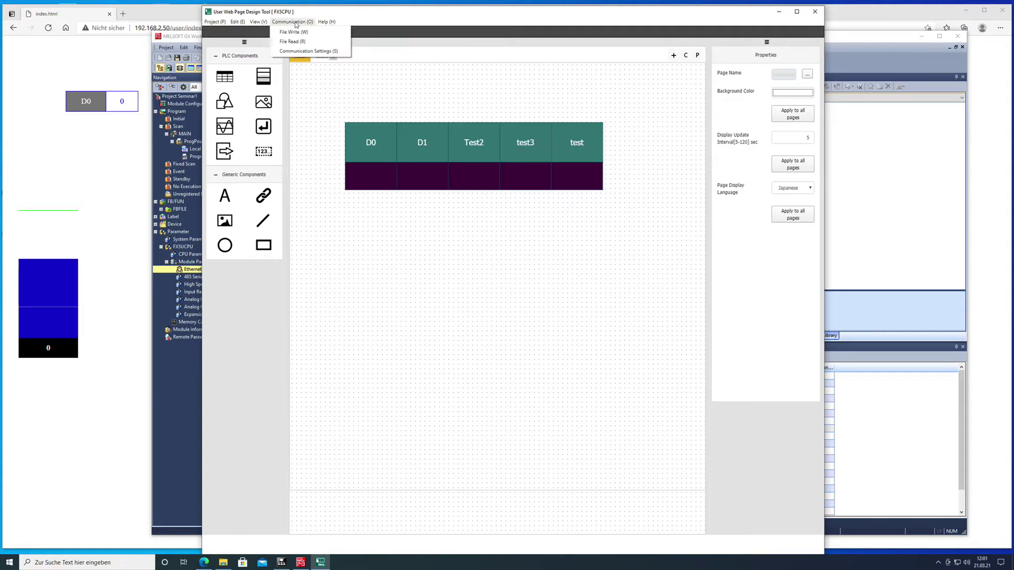
{"action": "left_click", "coordinate": [315, 52]}
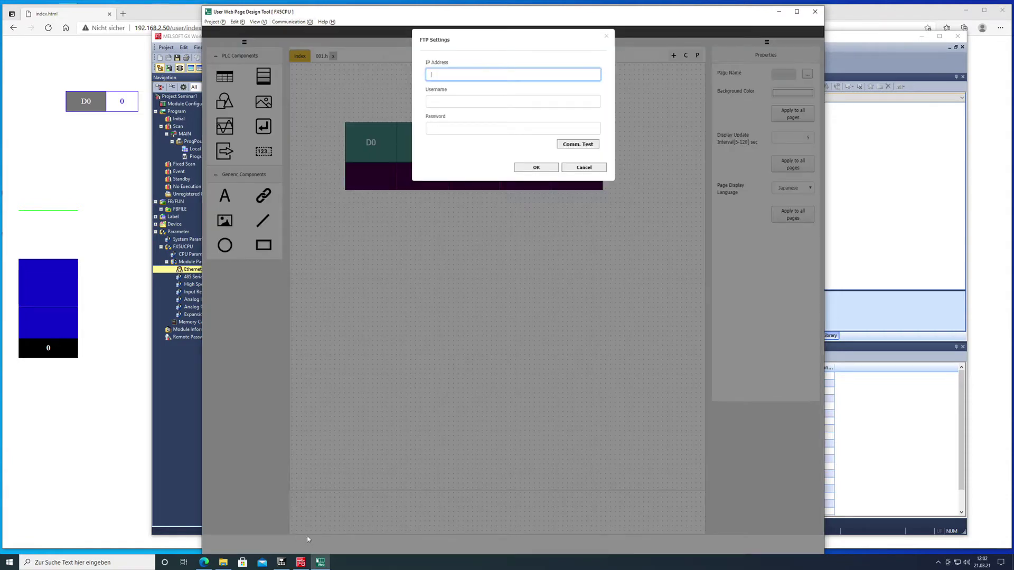
{"action": "left_click", "coordinate": [301, 563]}
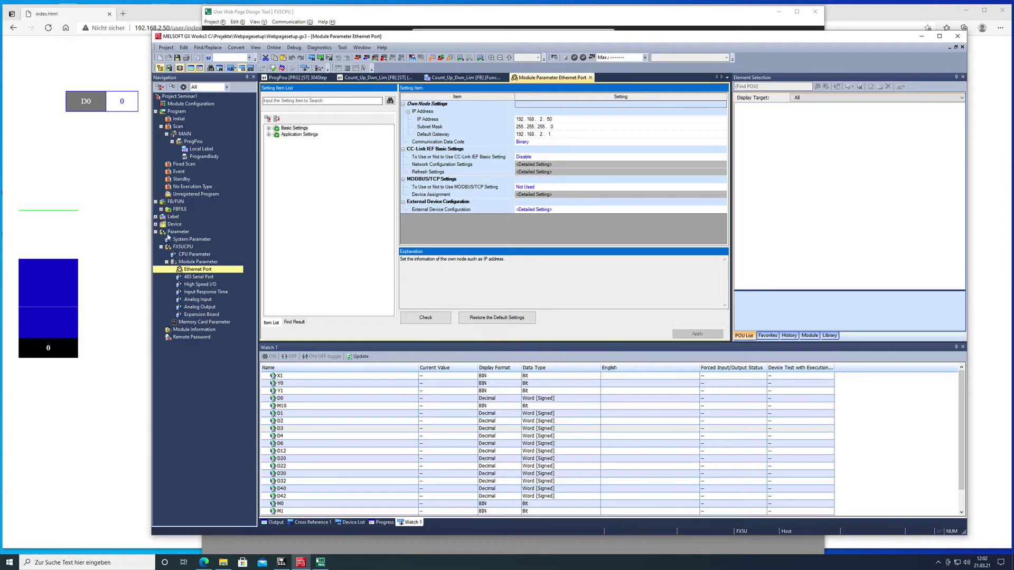
{"action": "left_click", "coordinate": [183, 233]}
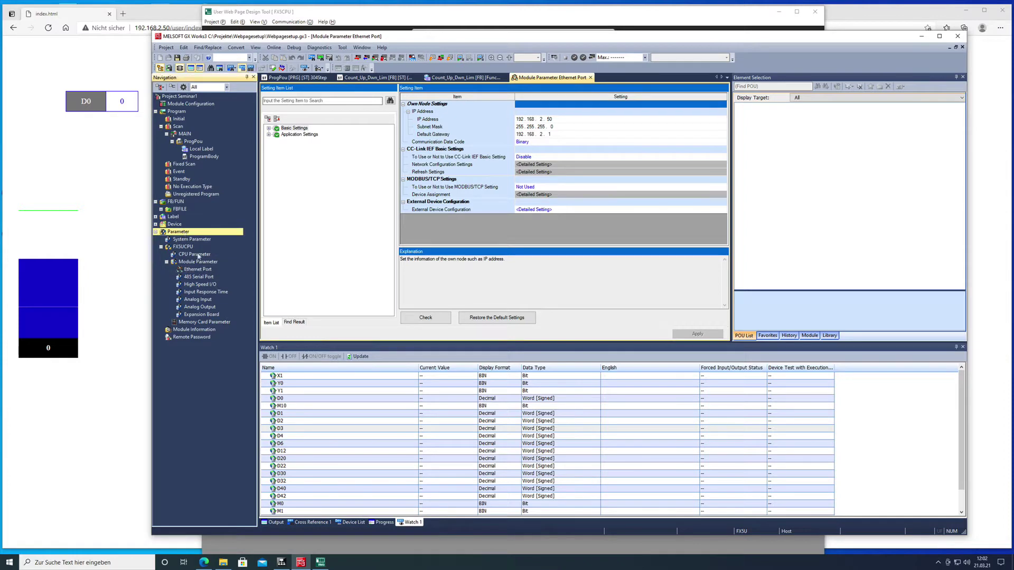
{"action": "left_click", "coordinate": [187, 248]}
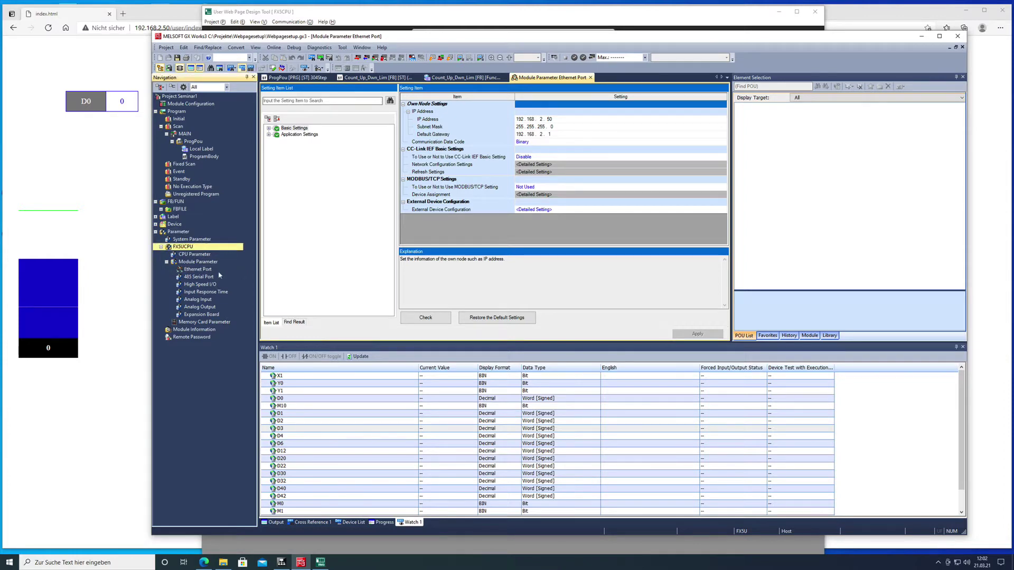
{"action": "left_click", "coordinate": [201, 263]}
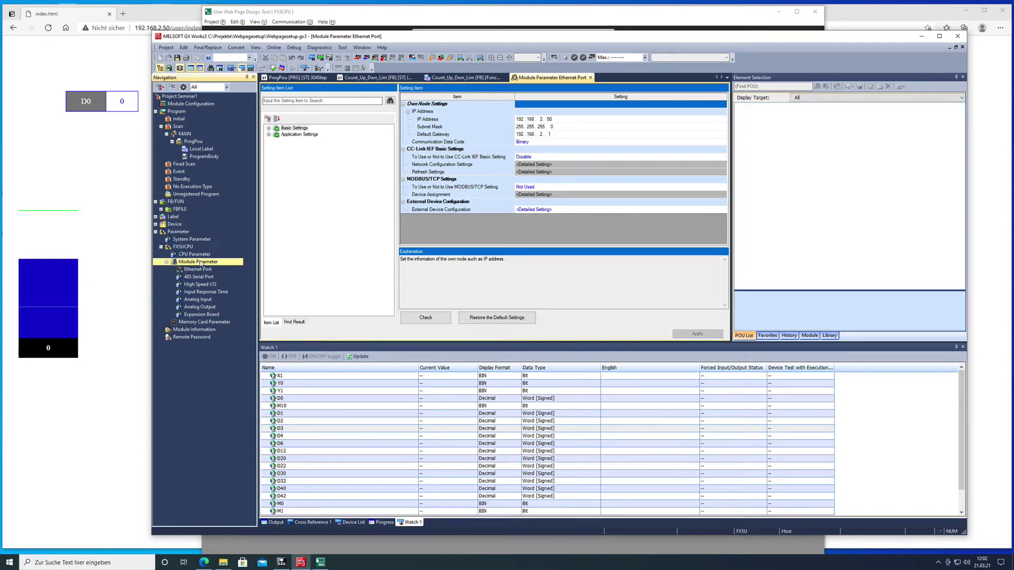
{"action": "left_click", "coordinate": [200, 270]}
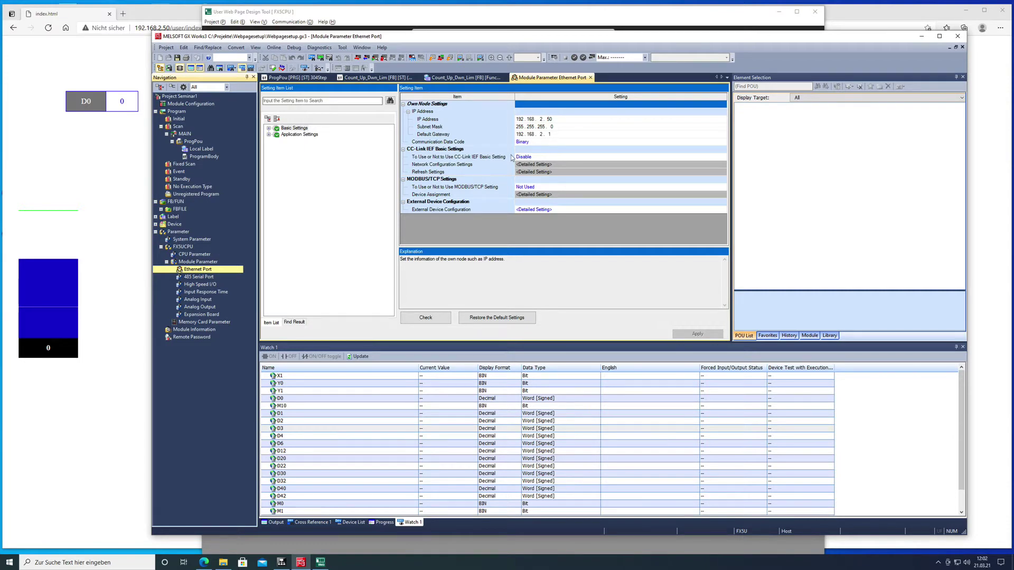
- Enter IP 192.168.2.50, the FTP username and password, and pass the connection test
{"action": "left_click", "coordinate": [323, 562]}
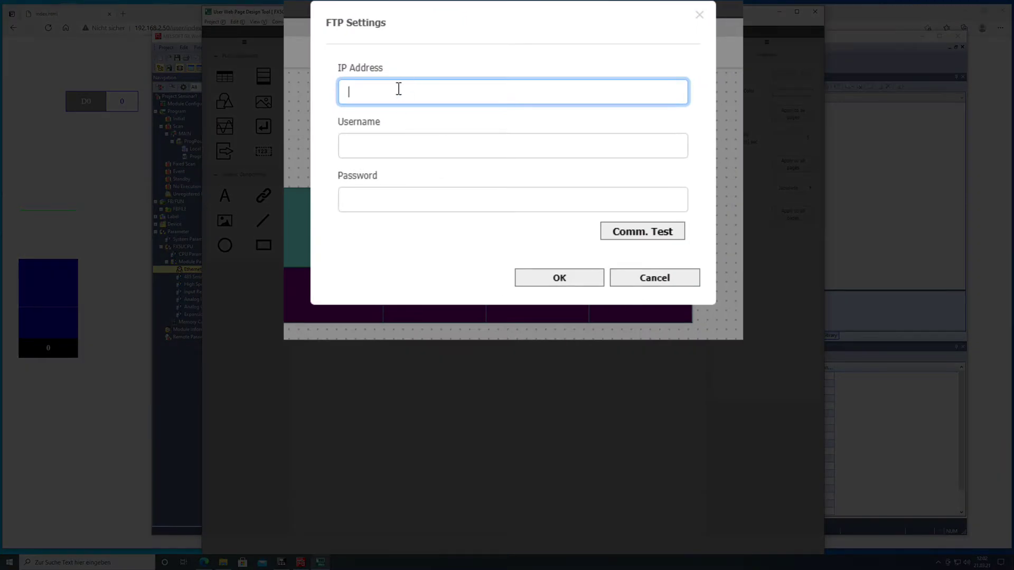
{"action": "type", "text": "192.168.2.50"}
{"action": "left_click", "coordinate": [360, 148]}
{"action": "type", "text": "Gerd"}
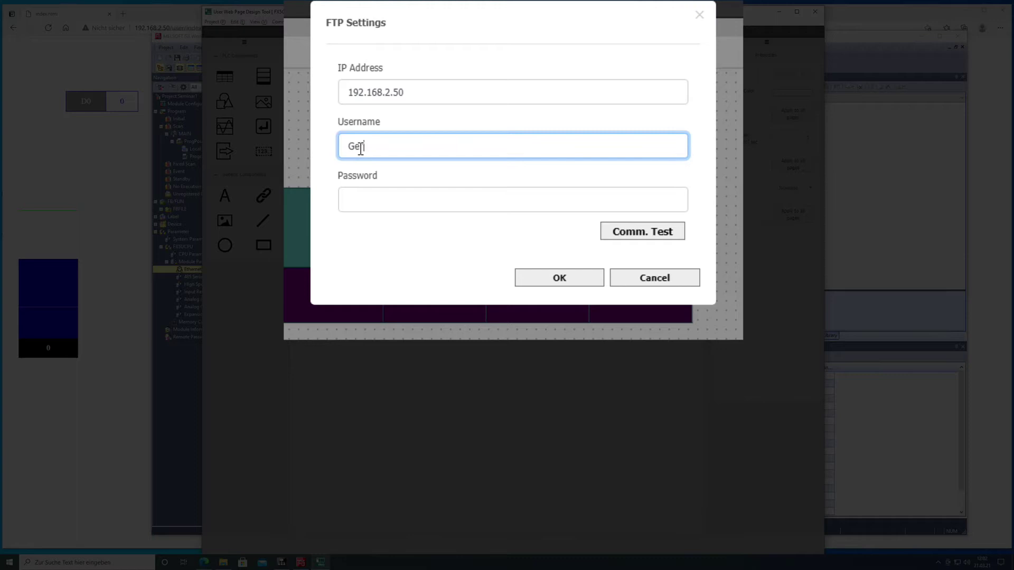
{"action": "left_click", "coordinate": [404, 201]}
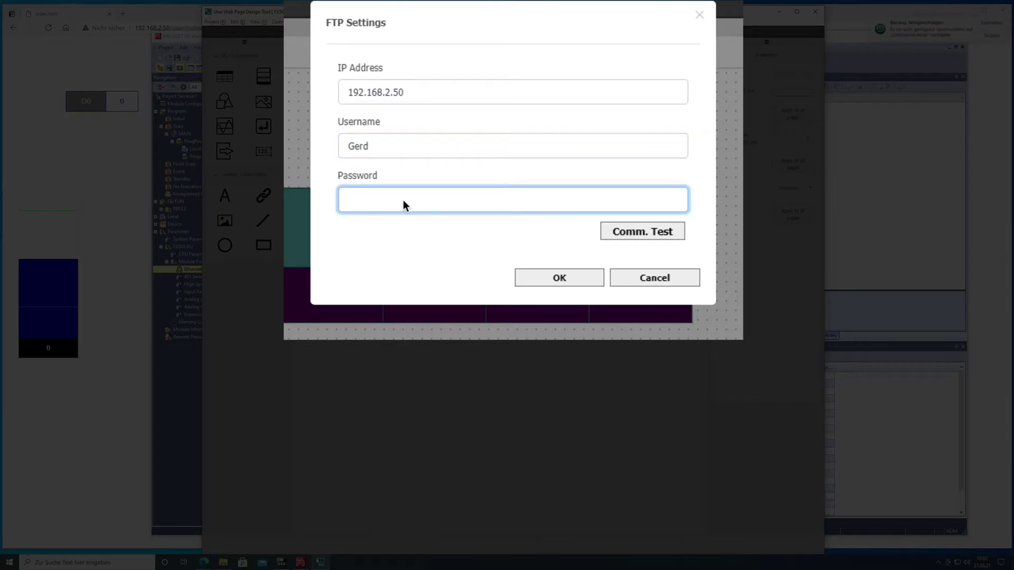
{"action": "type", "text": "•••••"}
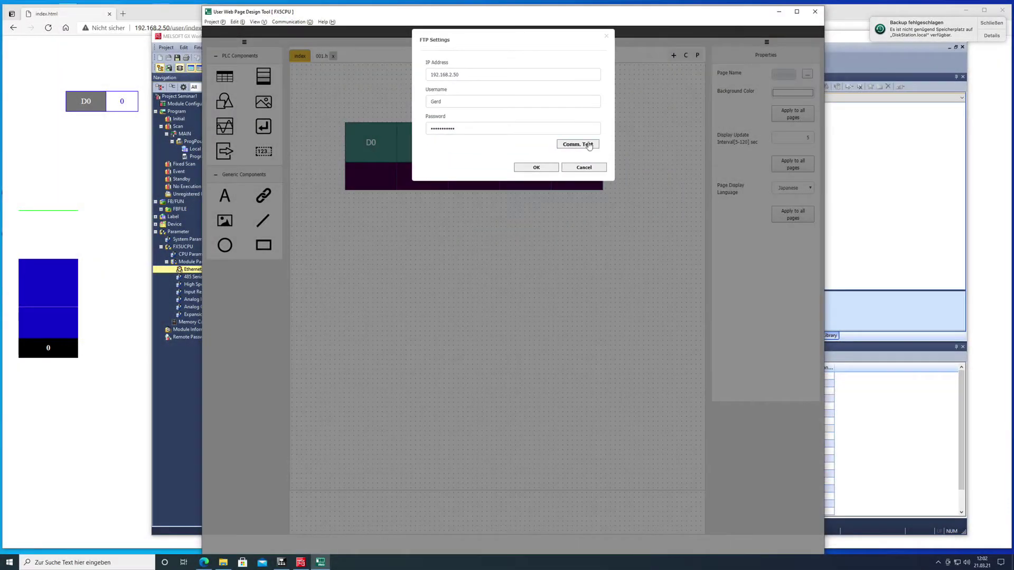
{"action": "left_click", "coordinate": [627, 181]}
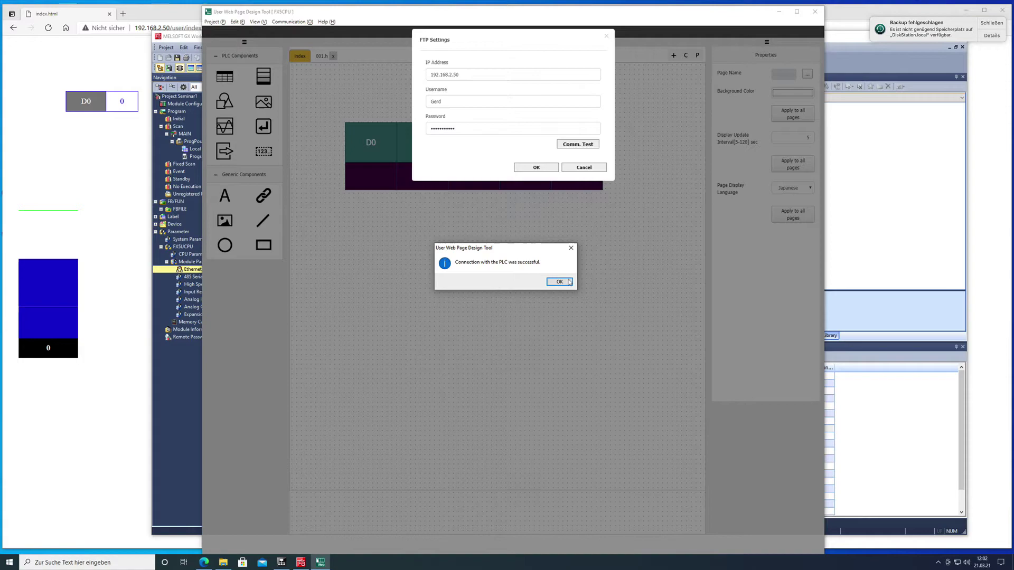
{"action": "left_click", "coordinate": [572, 249]}
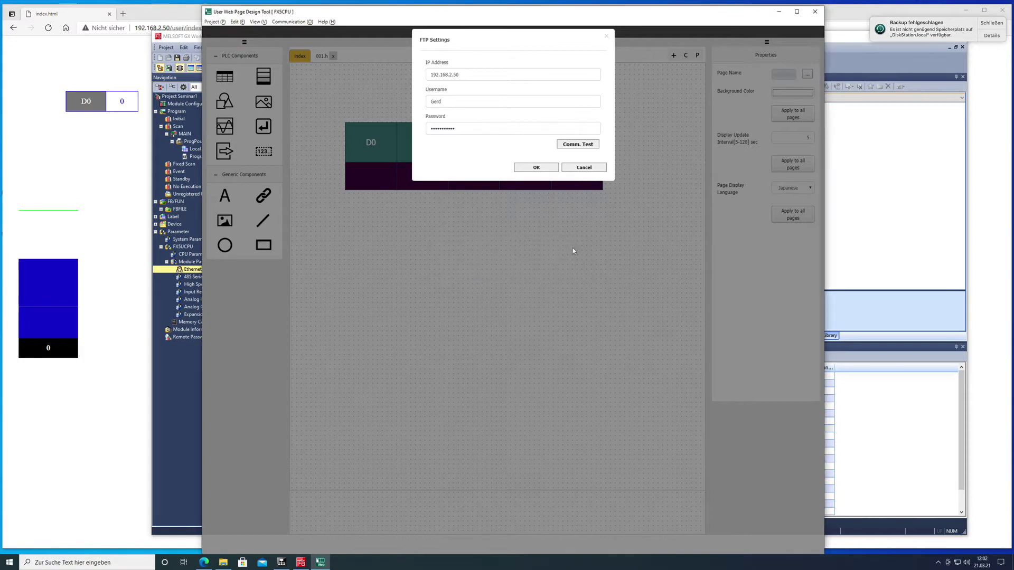
- Close FTP Settings and start a File Write, accepting the 112 KB write settings
{"action": "left_click", "coordinate": [584, 167]}
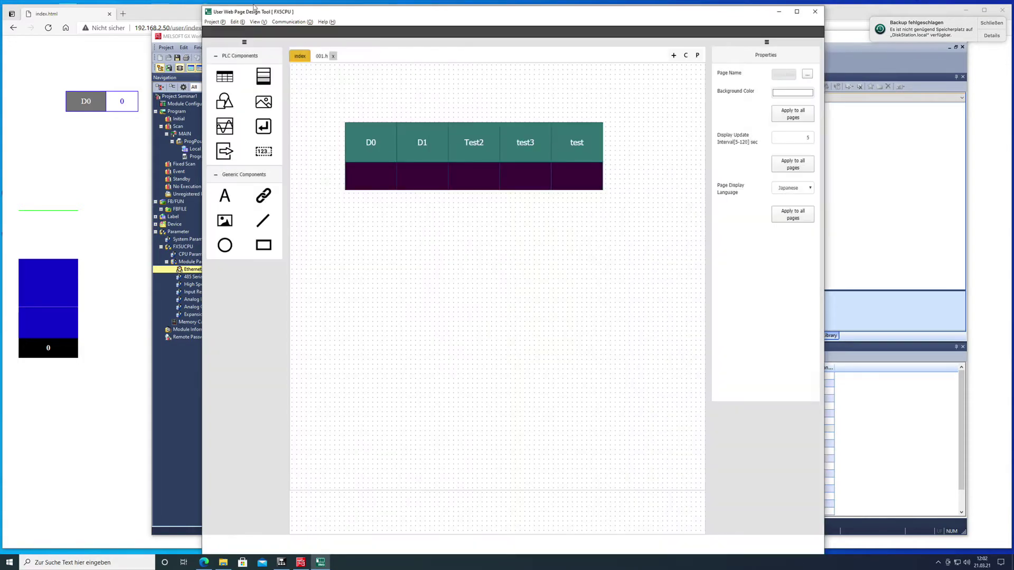
{"action": "left_click", "coordinate": [288, 22]}
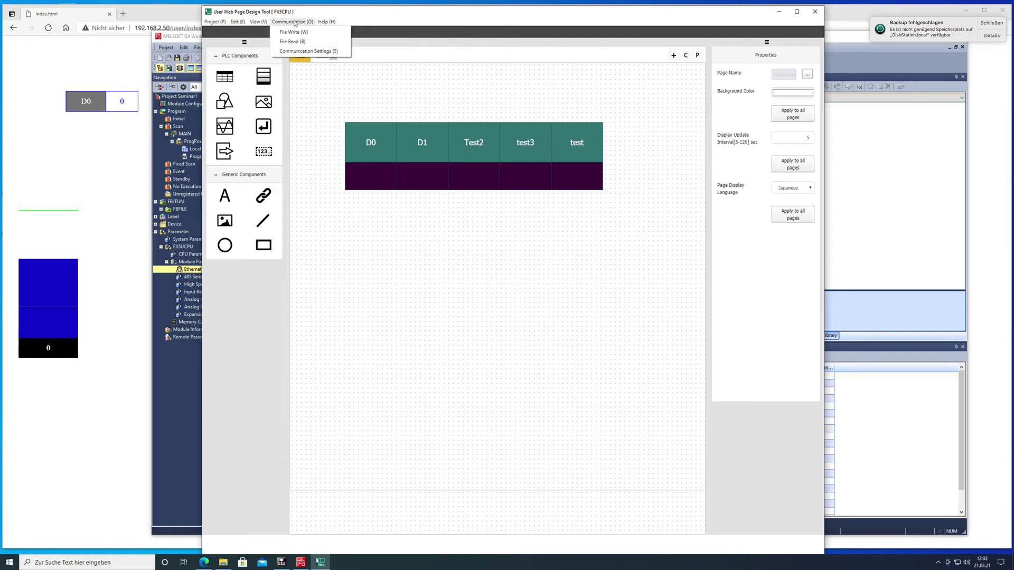
{"action": "left_click", "coordinate": [292, 32]}
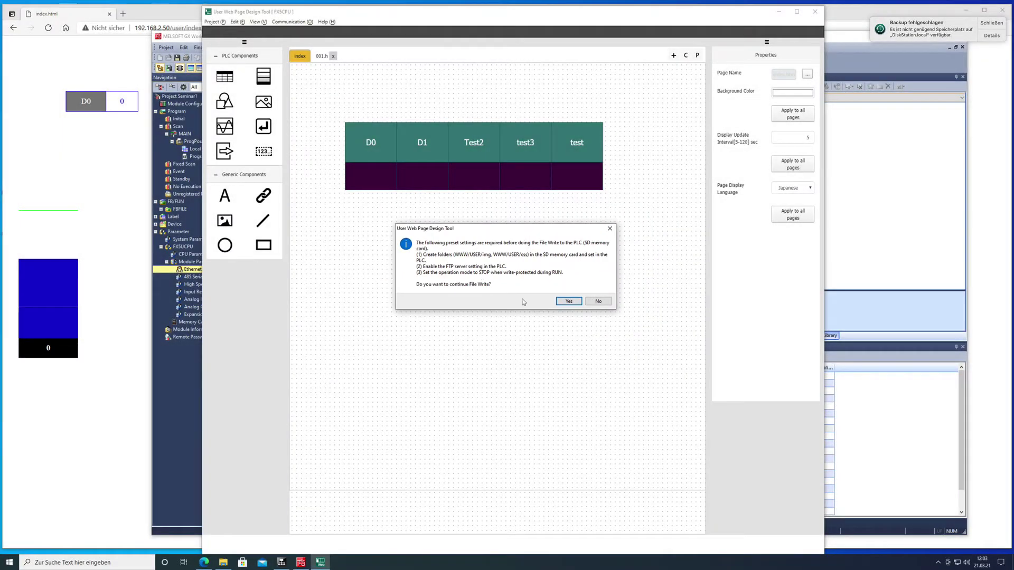
{"action": "left_click", "coordinate": [568, 302]}
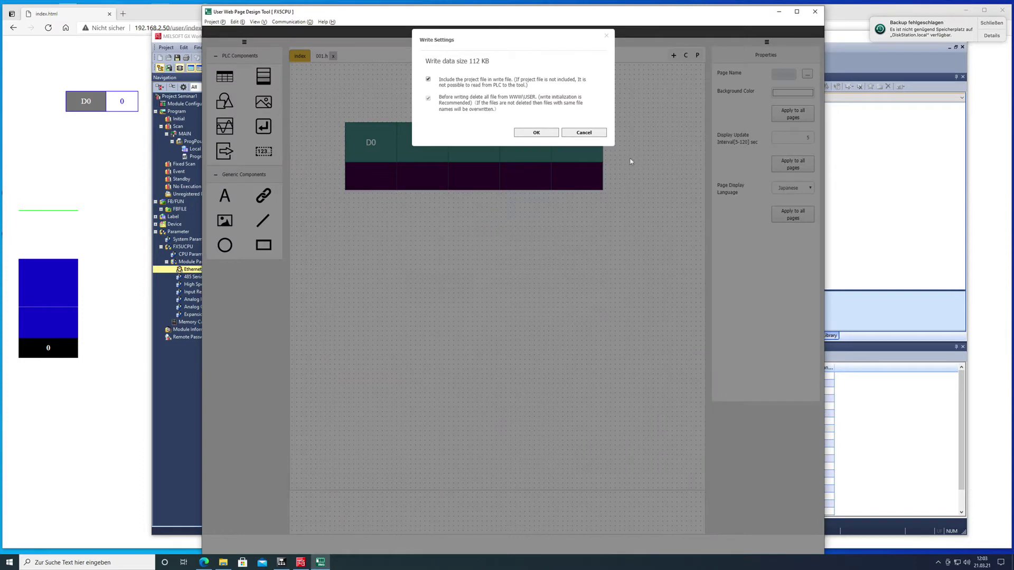
{"action": "left_click", "coordinate": [552, 133]}
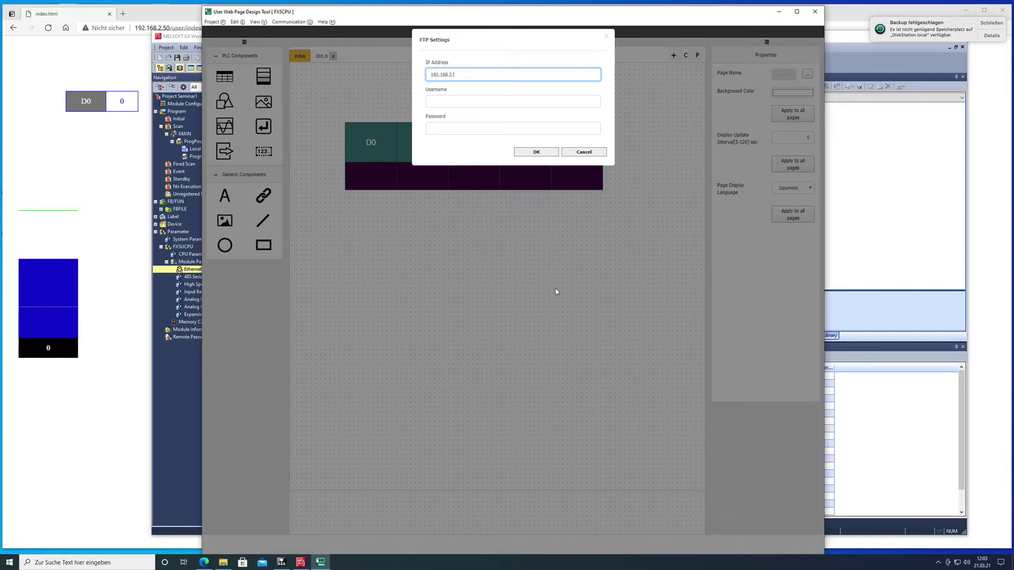
- Enter the FTP username and password and send the write, which fails with a communication error
{"action": "left_click", "coordinate": [434, 102]}
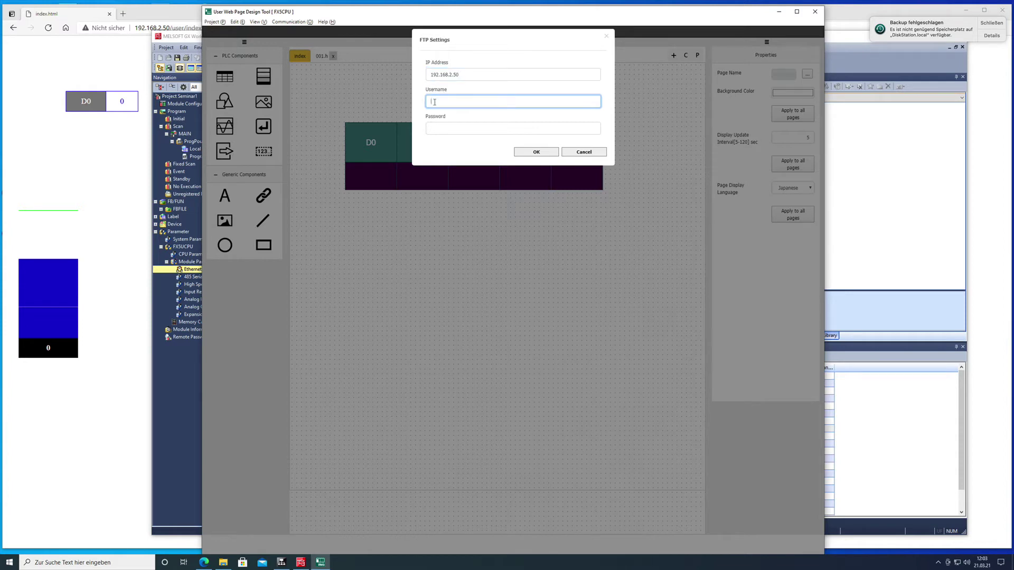
{"action": "type", "text": "Gerd"}
{"action": "left_click", "coordinate": [444, 130]}
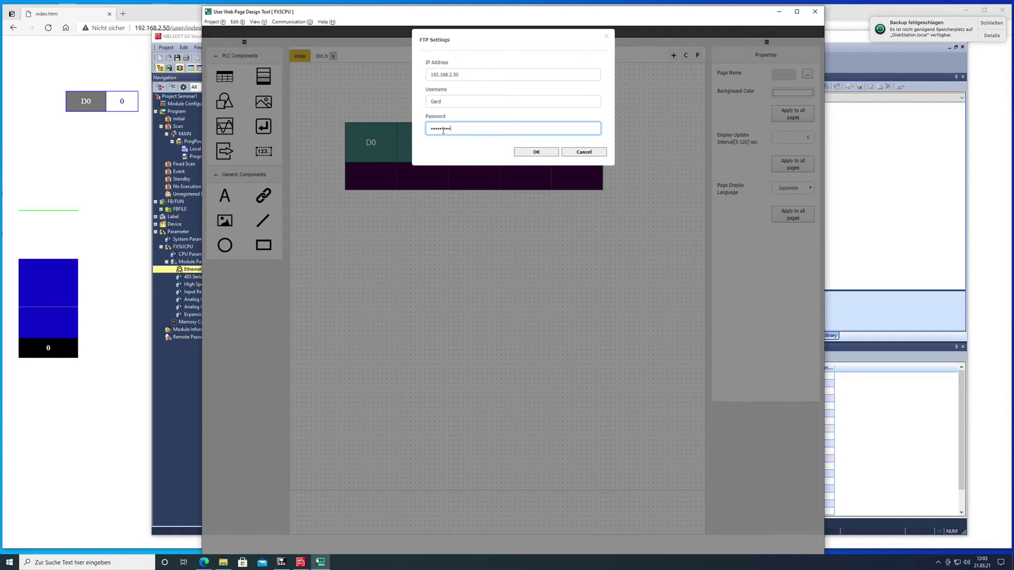
{"action": "left_click", "coordinate": [549, 153]}
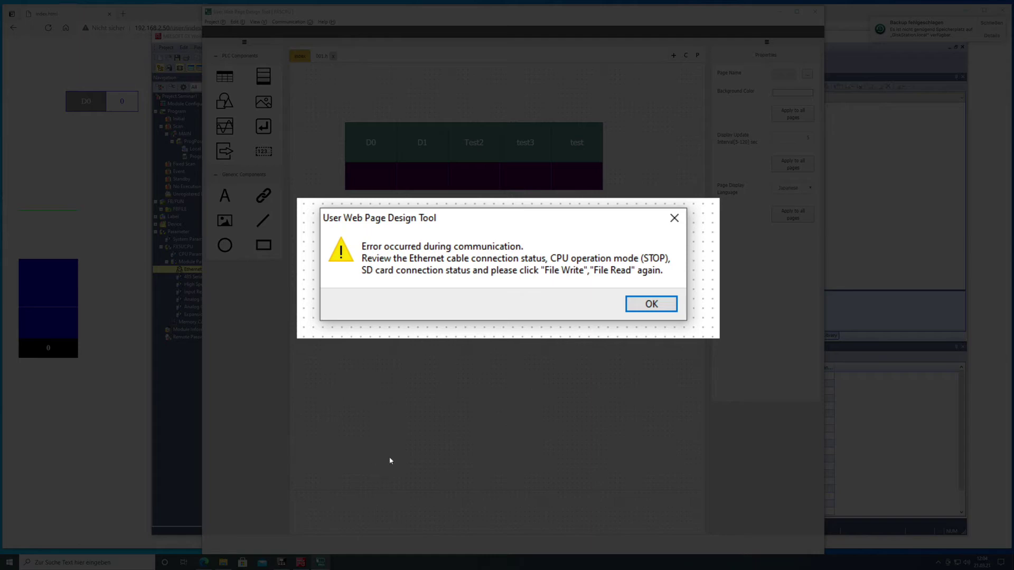
- Execute a remote STOP on the PLC in GX Works3, then return to the design tool
{"action": "left_click", "coordinate": [301, 563]}
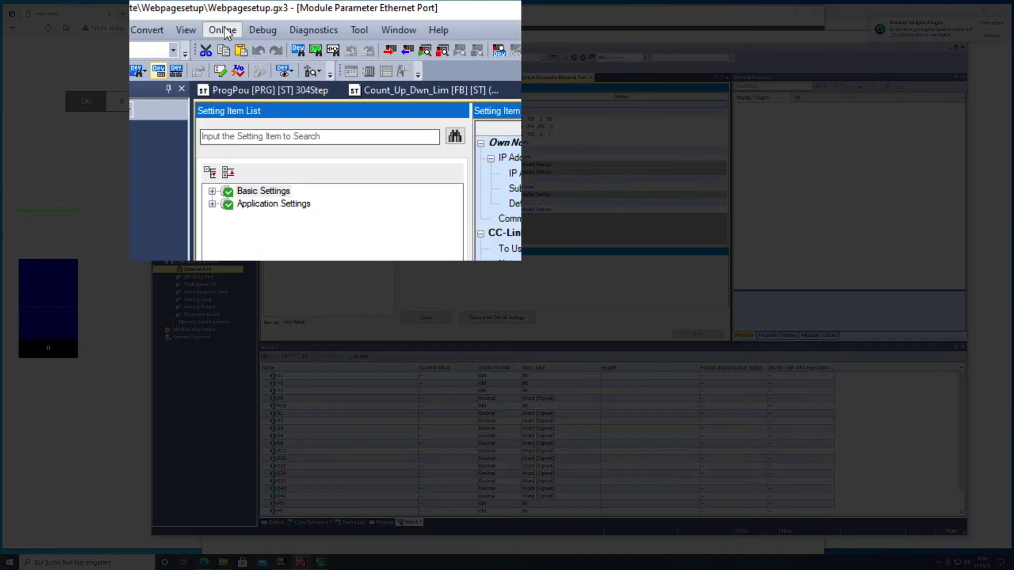
{"action": "left_click", "coordinate": [224, 30]}
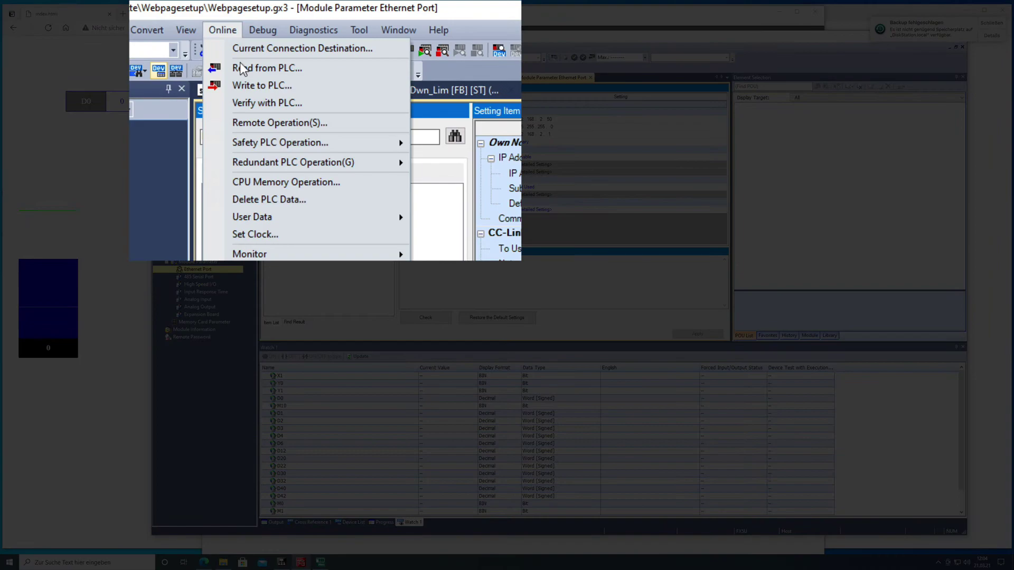
{"action": "key", "text": "Escape"}
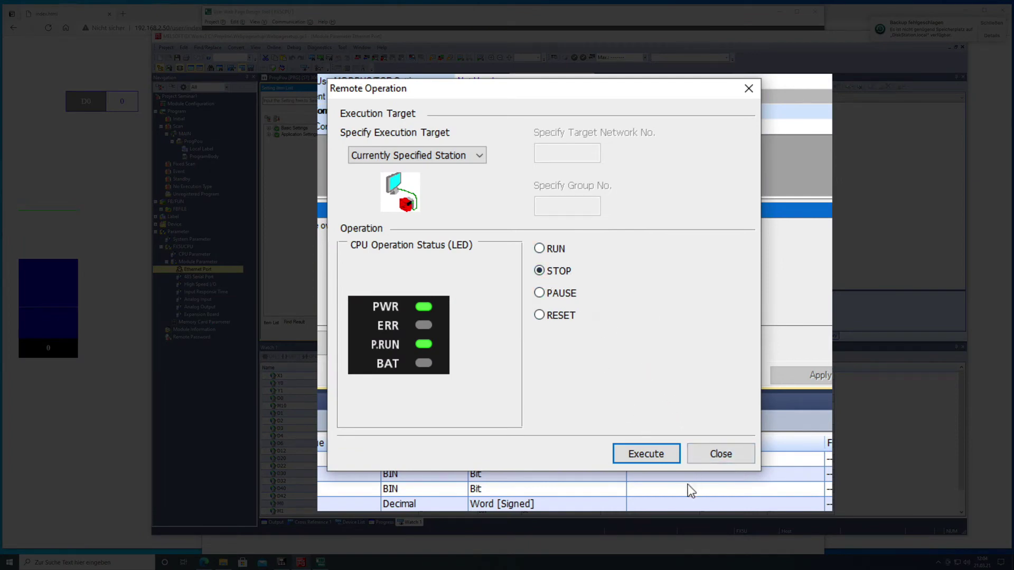
{"action": "left_click", "coordinate": [647, 450]}
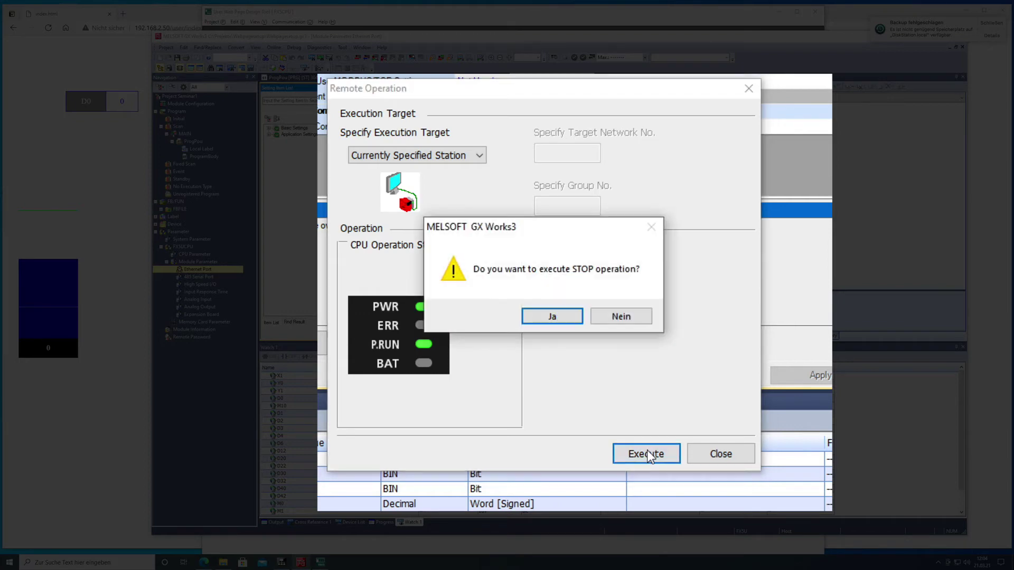
{"action": "left_click", "coordinate": [557, 318]}
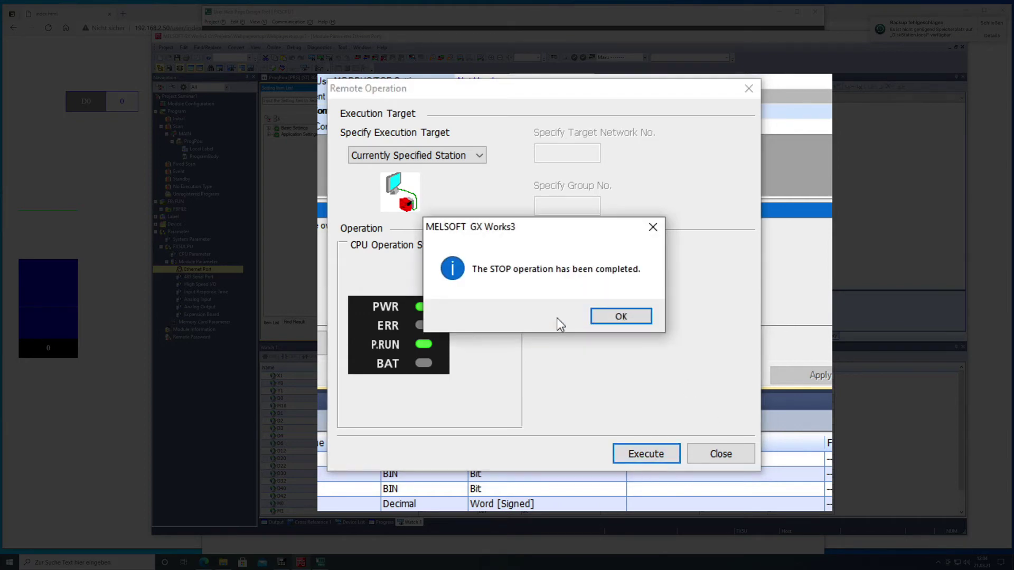
{"action": "left_click", "coordinate": [620, 317]}
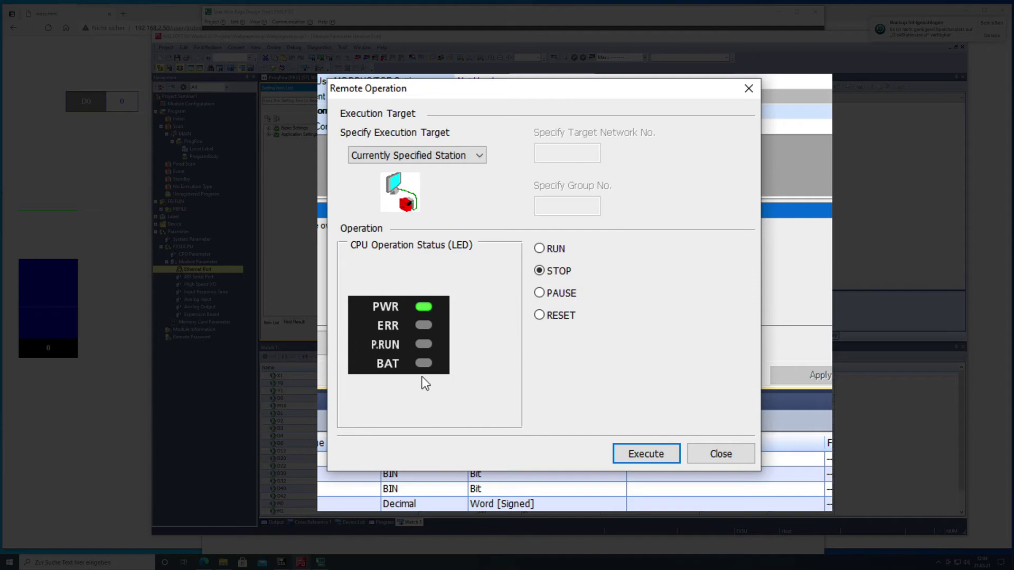
{"action": "left_click", "coordinate": [320, 561]}
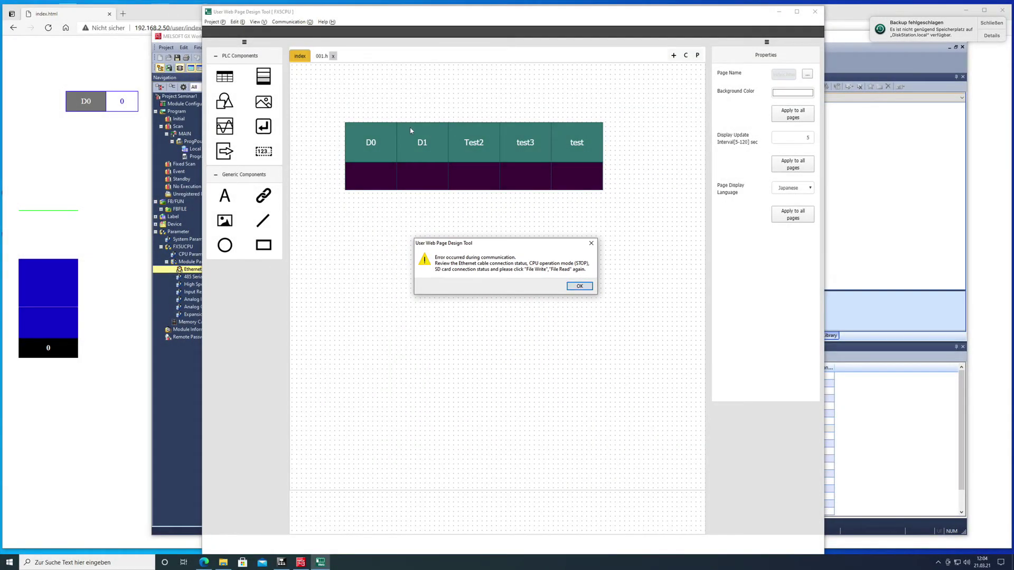
- Dismiss the error and rerun File Write to send the D0/D1/Test2/test3/test table page to the PLC
{"action": "left_click", "coordinate": [574, 286]}
{"action": "left_click", "coordinate": [297, 22]}
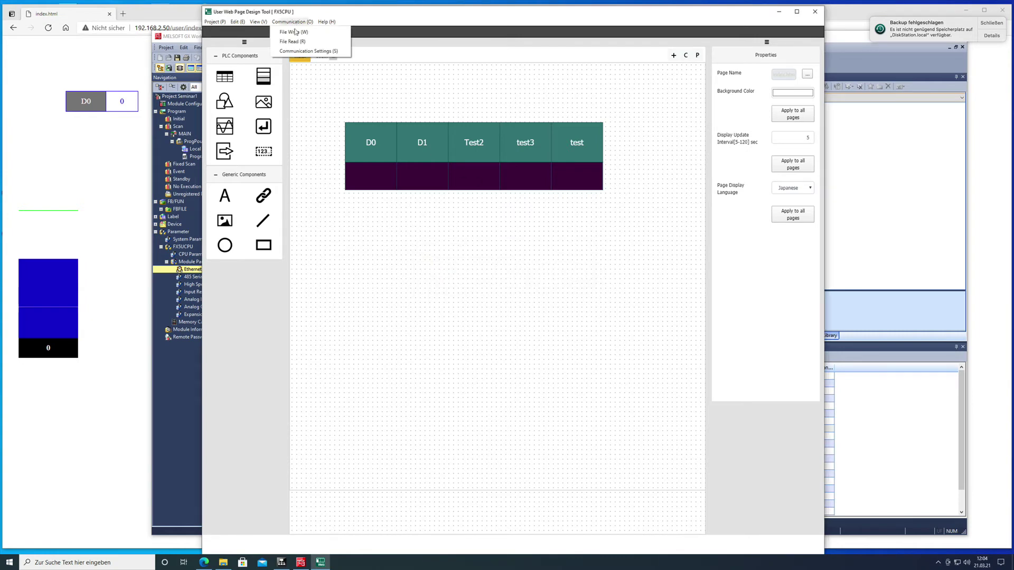
{"action": "left_click", "coordinate": [296, 32]}
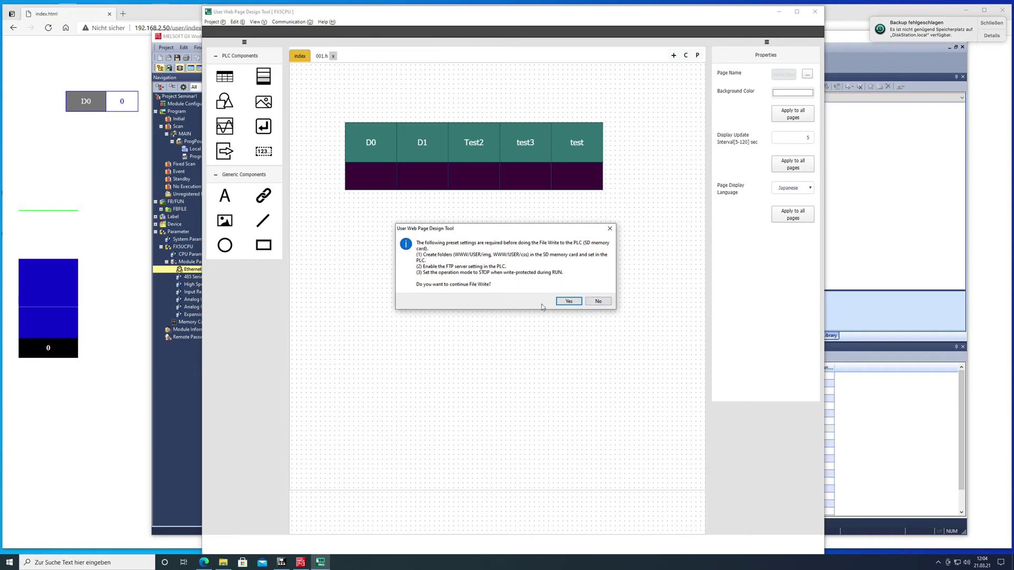
{"action": "left_click", "coordinate": [569, 301]}
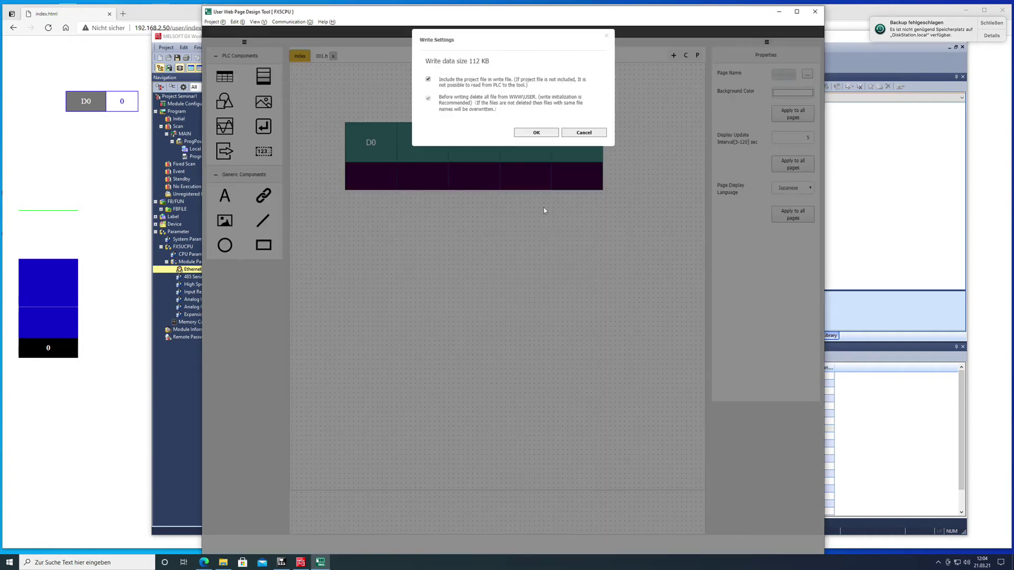
{"action": "left_click", "coordinate": [547, 135]}
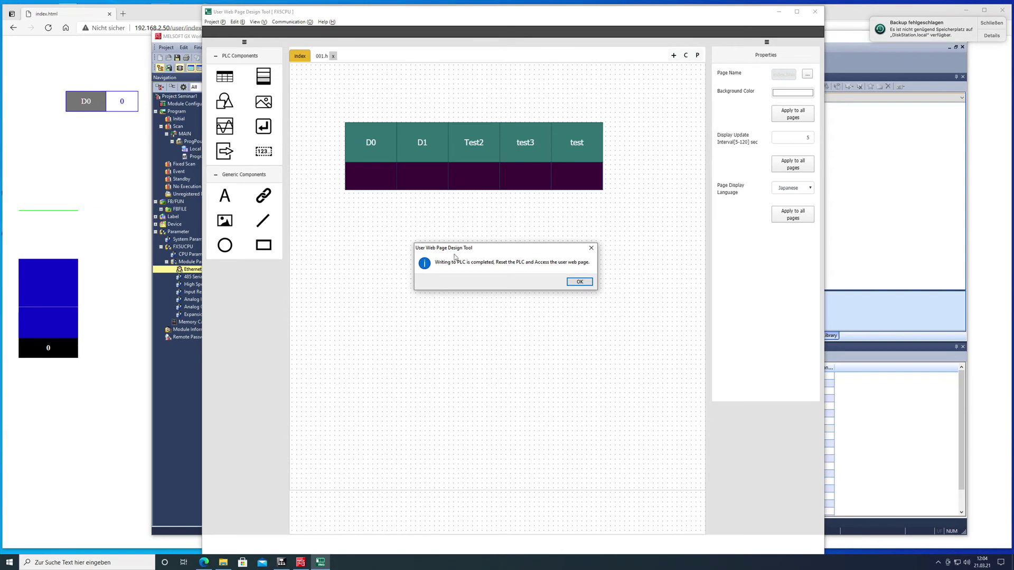
- Execute a remote RUN on the PLC in GX Works3 and close Remote Operation
{"action": "left_click", "coordinate": [580, 283]}
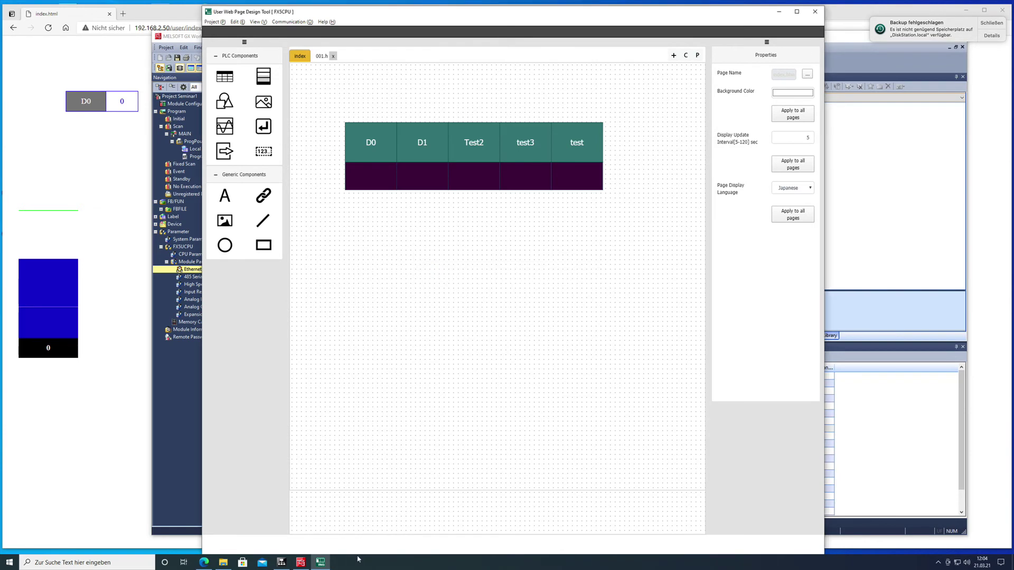
{"action": "left_click", "coordinate": [320, 563]}
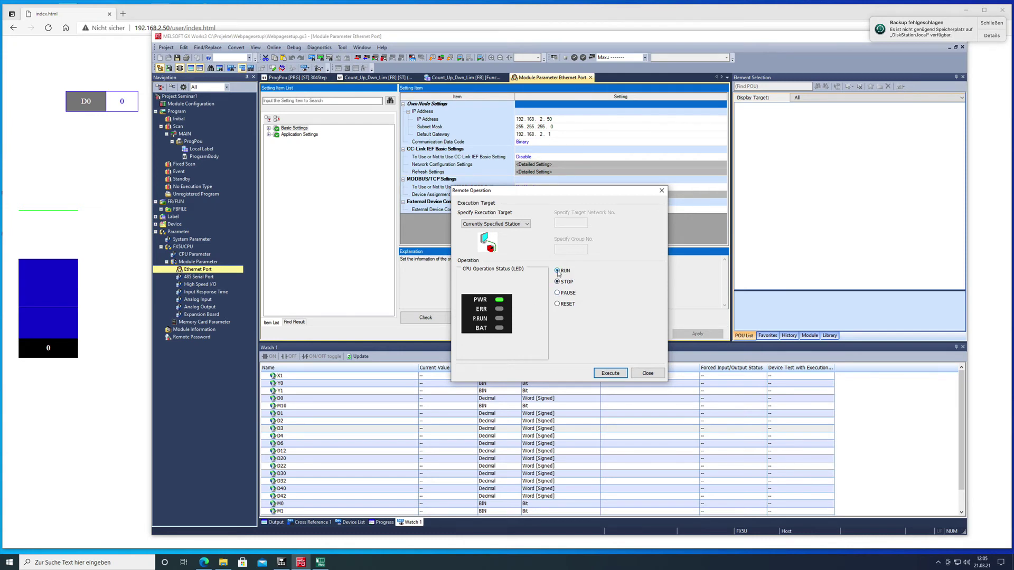
{"action": "left_click", "coordinate": [557, 271]}
{"action": "left_click", "coordinate": [611, 373]}
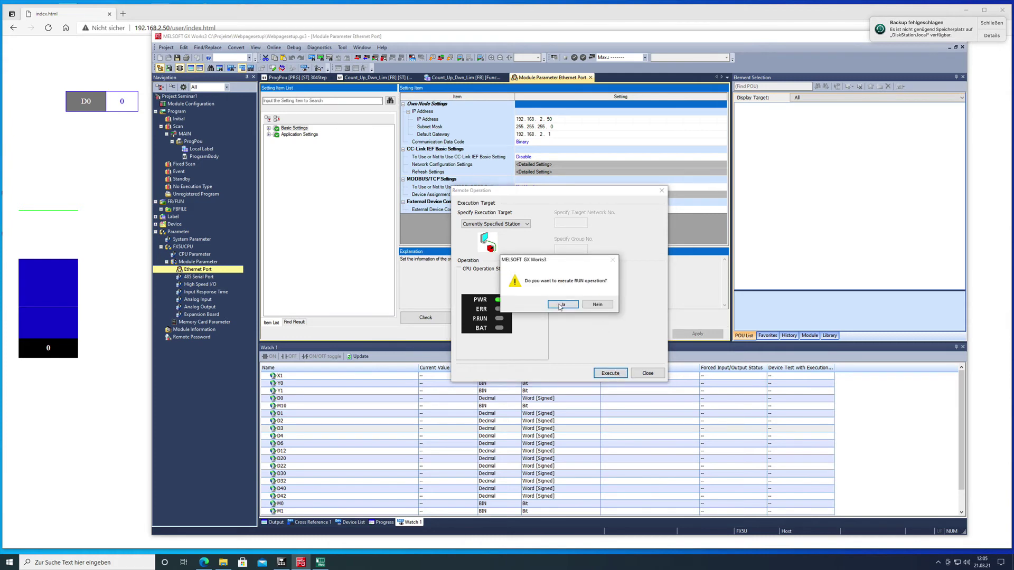
{"action": "left_click", "coordinate": [561, 304]}
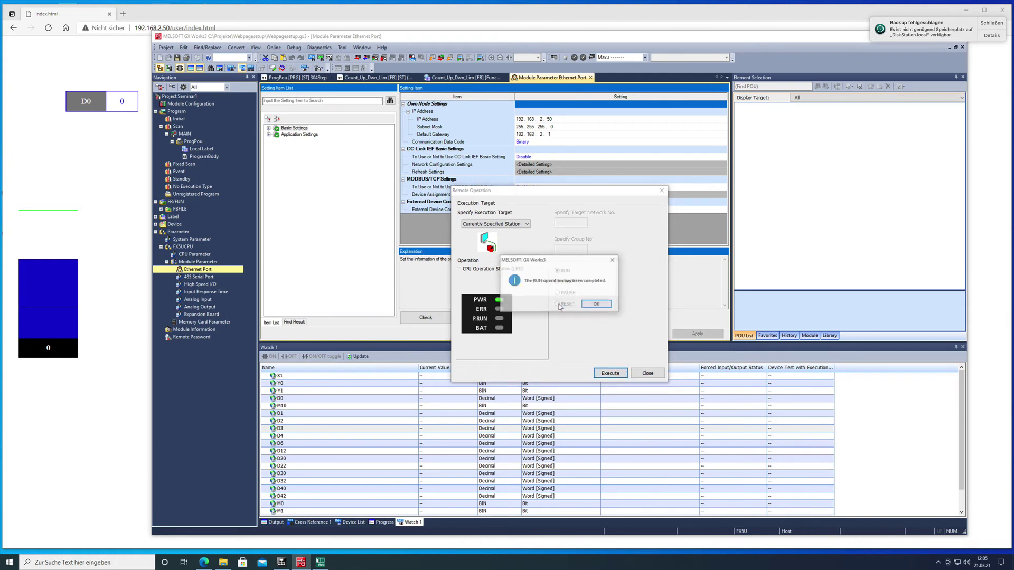
{"action": "left_click", "coordinate": [604, 305]}
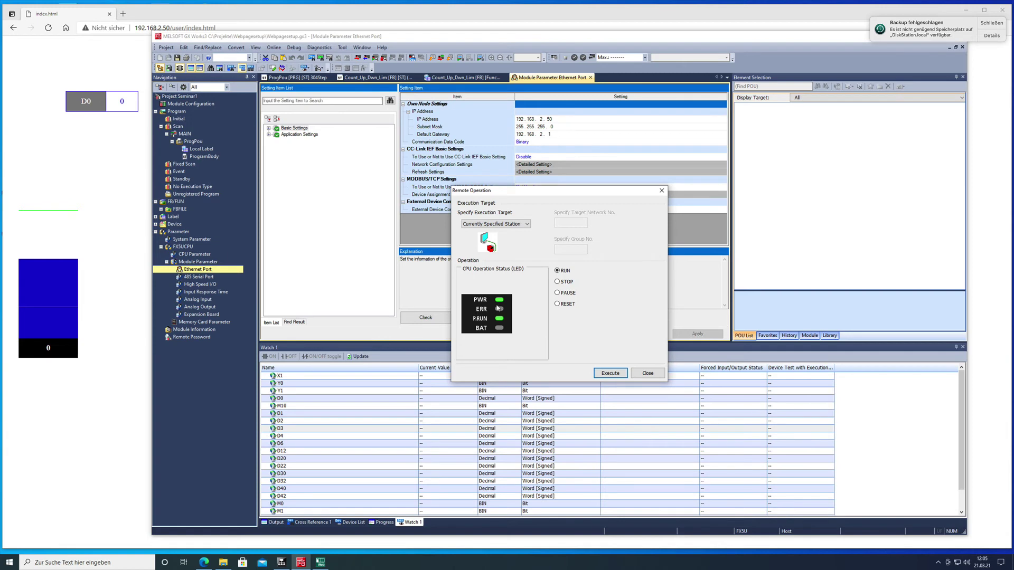
{"action": "left_click", "coordinate": [649, 373]}
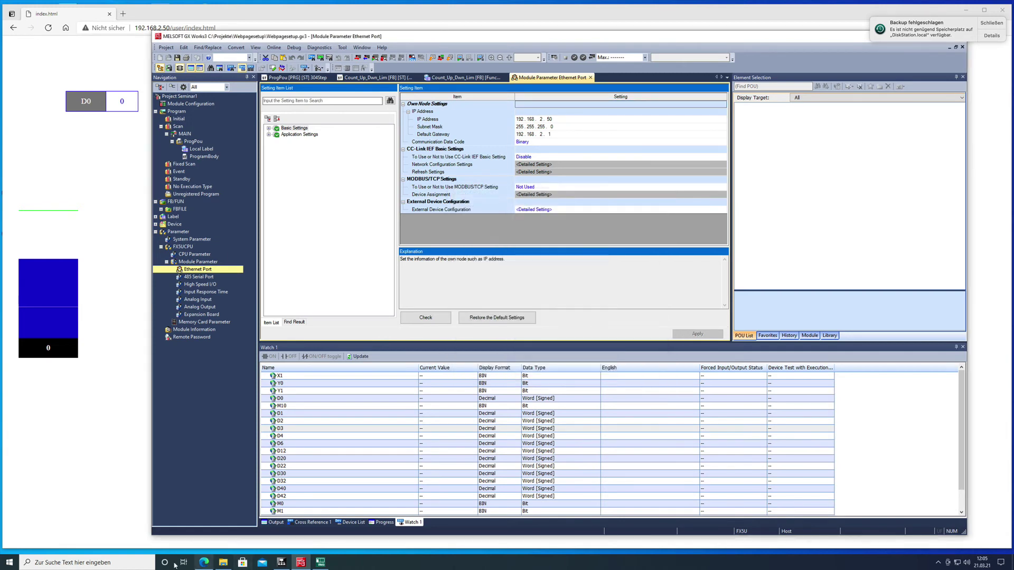
- Reload 192.168.2.50/user/index.html in Edge to view the new table, then return to GX Works3
{"action": "left_click", "coordinate": [205, 565]}
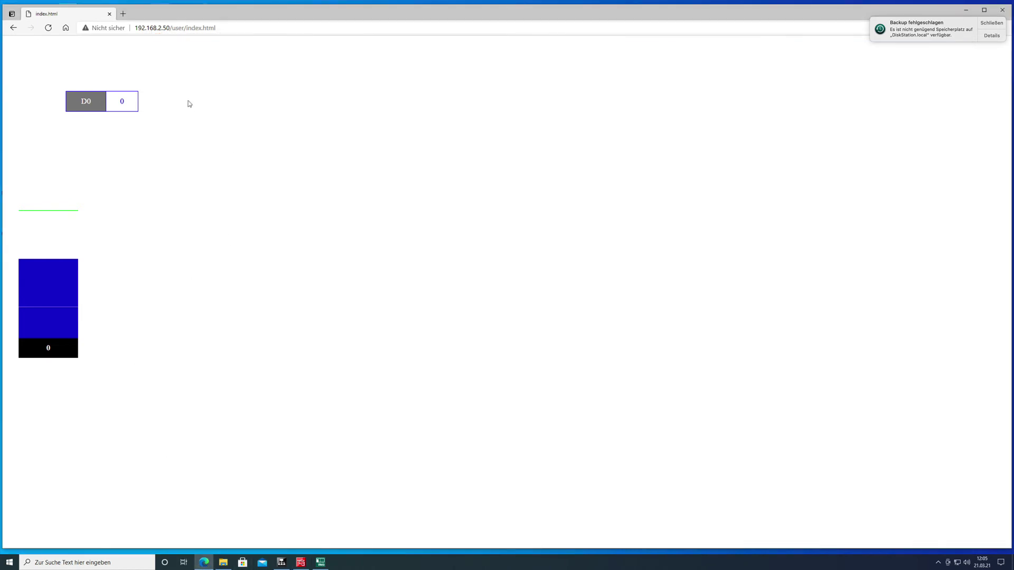
{"action": "left_click", "coordinate": [47, 28]}
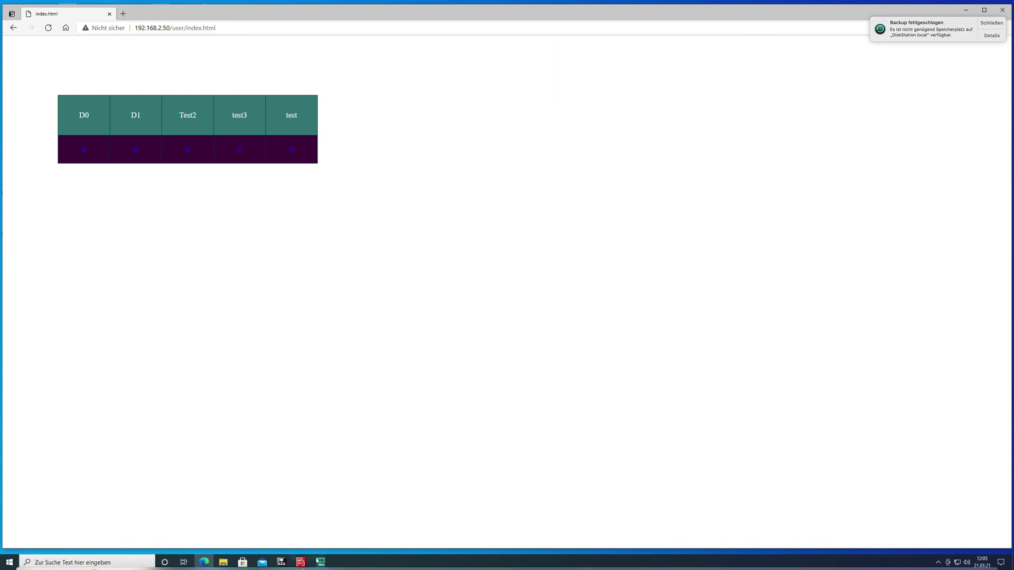
{"action": "mouse_move", "coordinate": [313, 516]}
{"action": "left_click", "coordinate": [301, 562]}
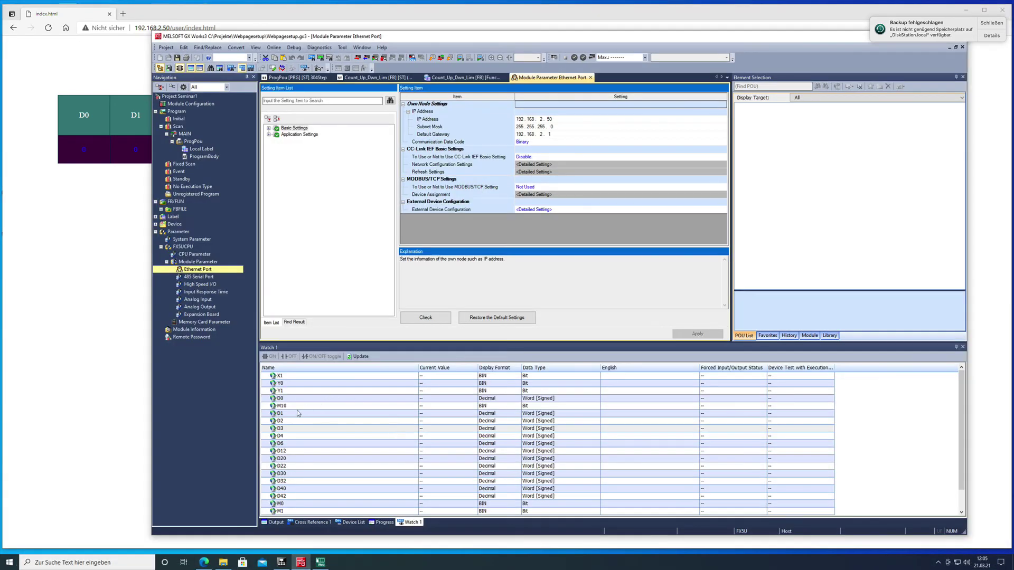
- Start watching the Watch 1 list and set M10's current value to 1
{"action": "right_click", "coordinate": [437, 408]}
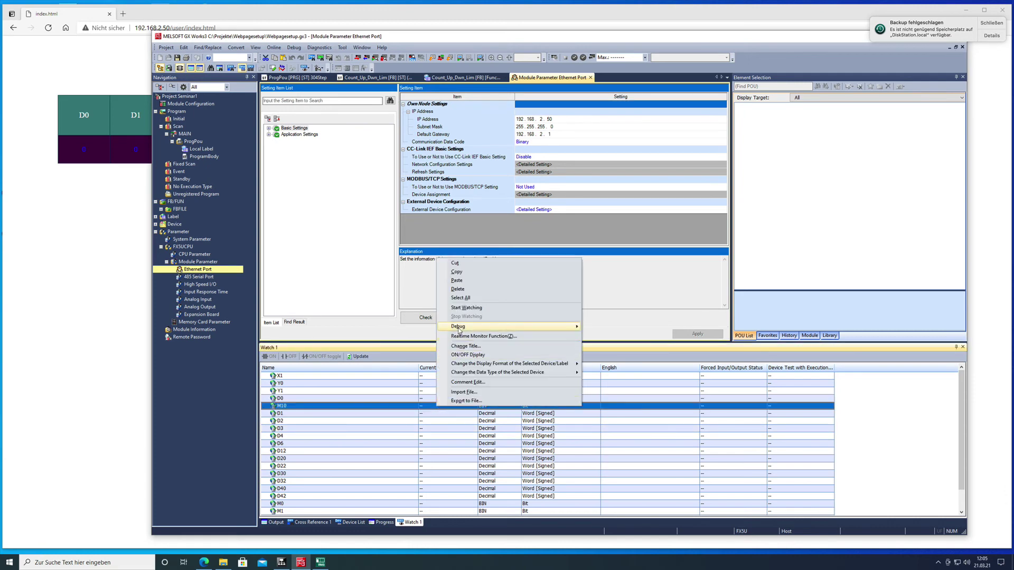
{"action": "left_click", "coordinate": [463, 309]}
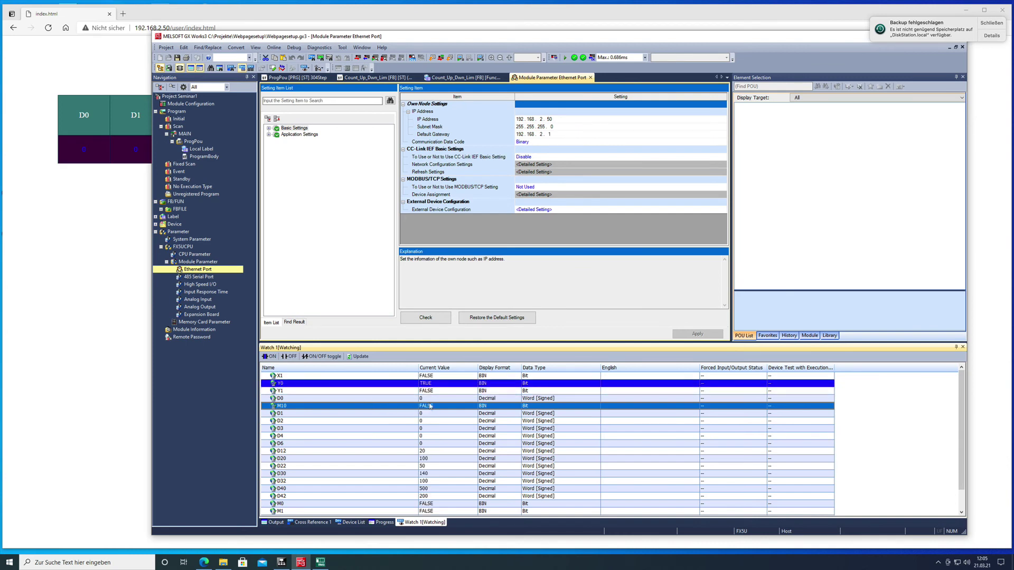
{"action": "left_click", "coordinate": [441, 408]}
{"action": "left_click_drag", "start_coordinate": [426, 407], "coordinate": [415, 409]}
{"action": "left_click", "coordinate": [415, 409]}
{"action": "key", "text": "Delete"}
{"action": "key", "text": "Delete"}
{"action": "key", "text": "Delete"}
{"action": "key", "text": "Delete"}
{"action": "key", "text": "Delete"}
{"action": "type", "text": "1"}
{"action": "key", "text": "Return"}
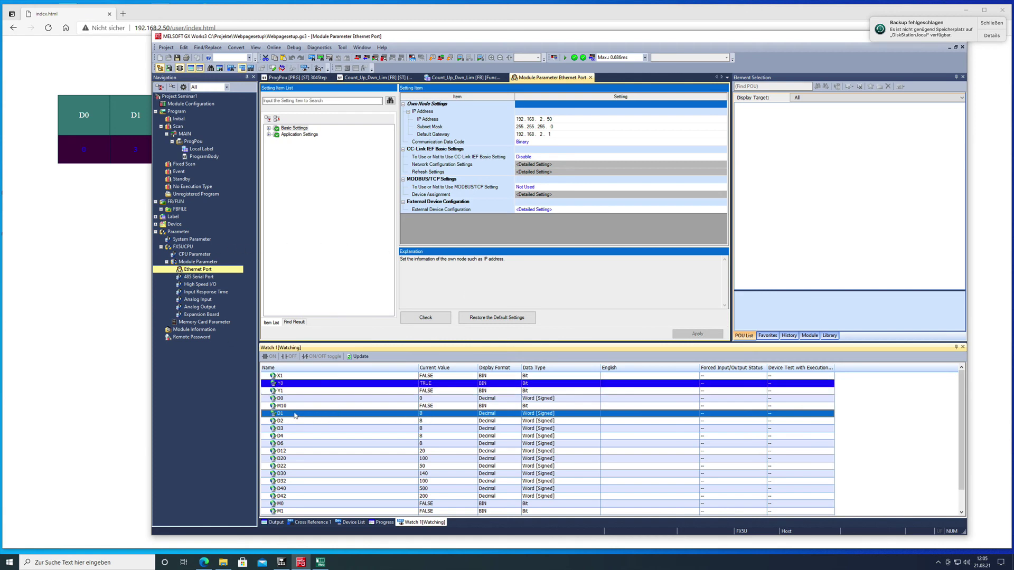
- Check the browser's PLC page register values, then return to the five-column table design
{"action": "left_click", "coordinate": [76, 239]}
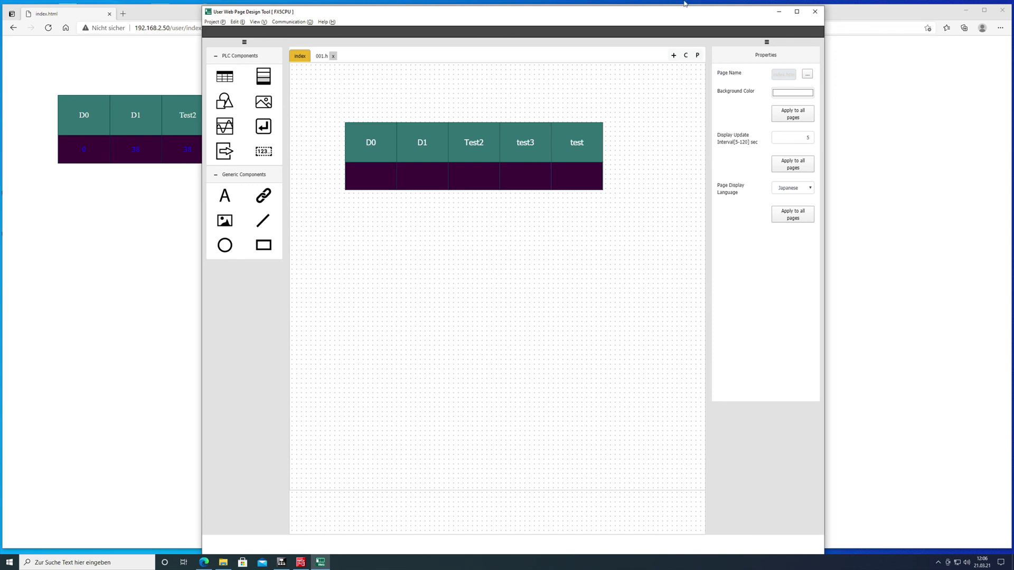
{"action": "mouse_move", "coordinate": [687, 3]}
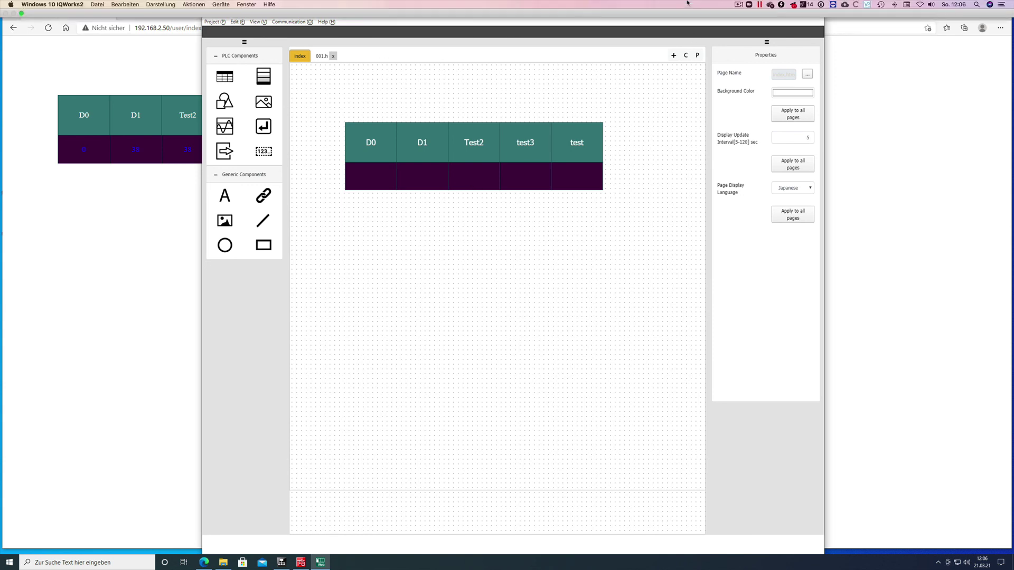